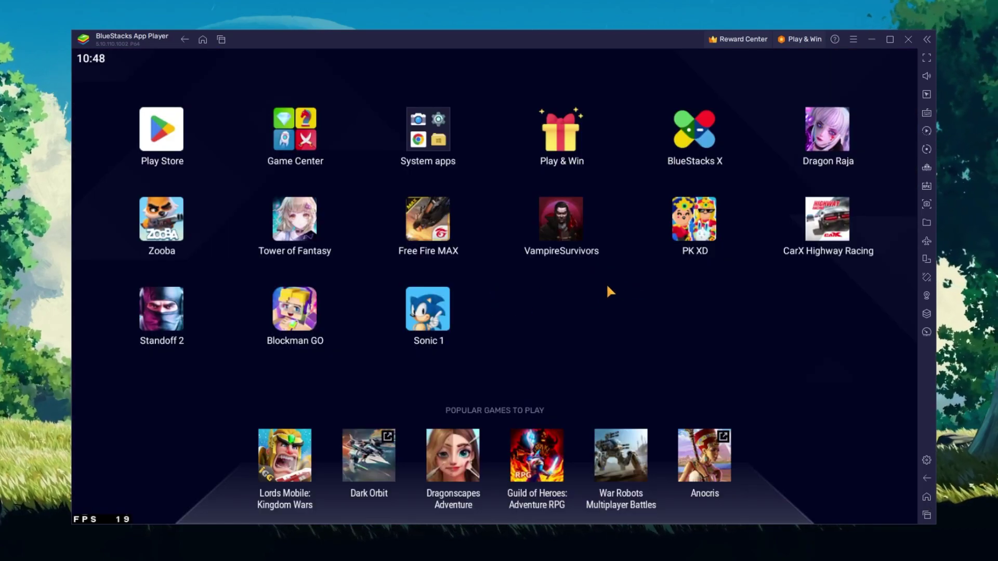
- Minimize the BlueStacks window so the BlueStacks website in the browser shows
left_click(872, 40)
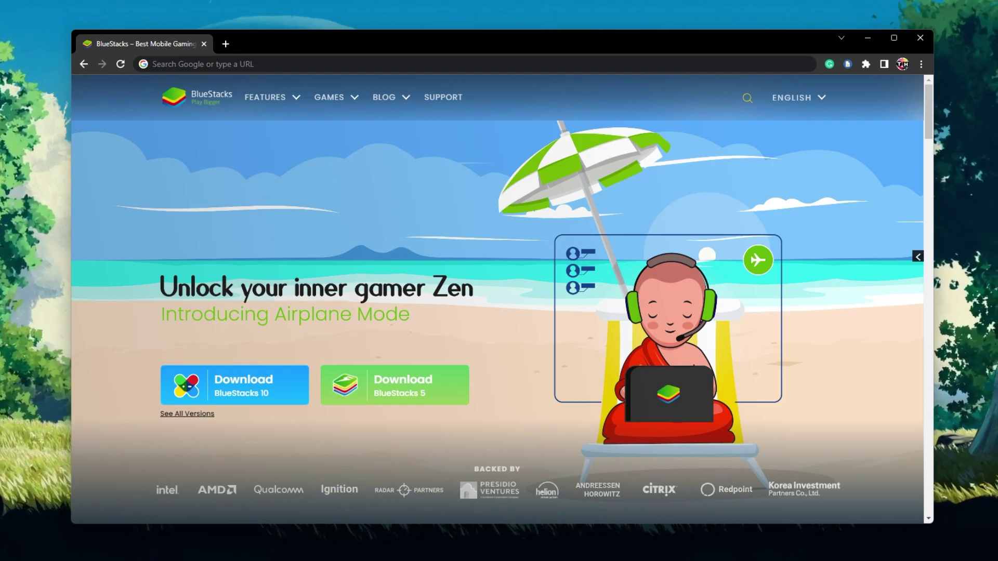
- Download and run the BlueStacks 5 installer, then minimize Chrome
left_click(449, 393)
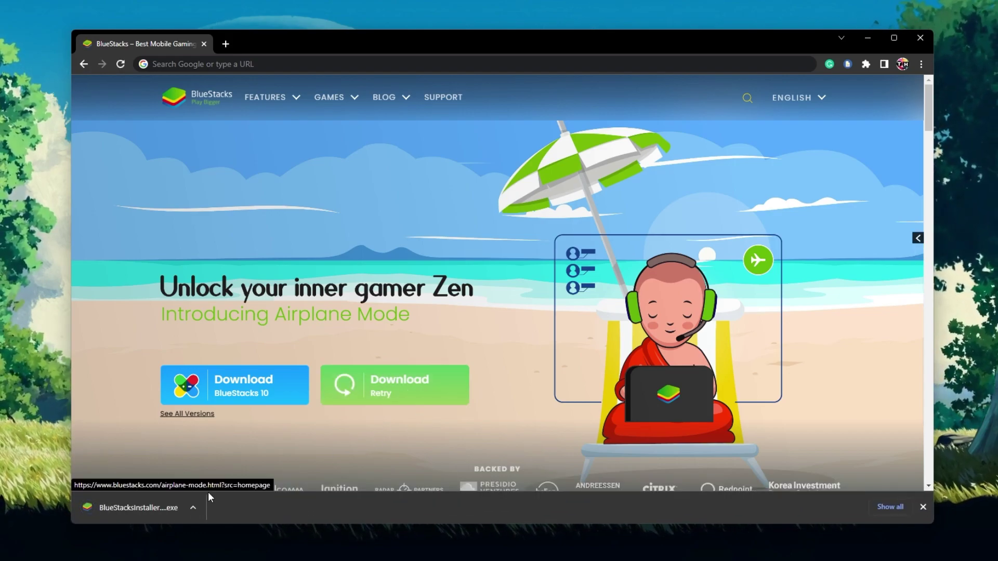
left_click(135, 506)
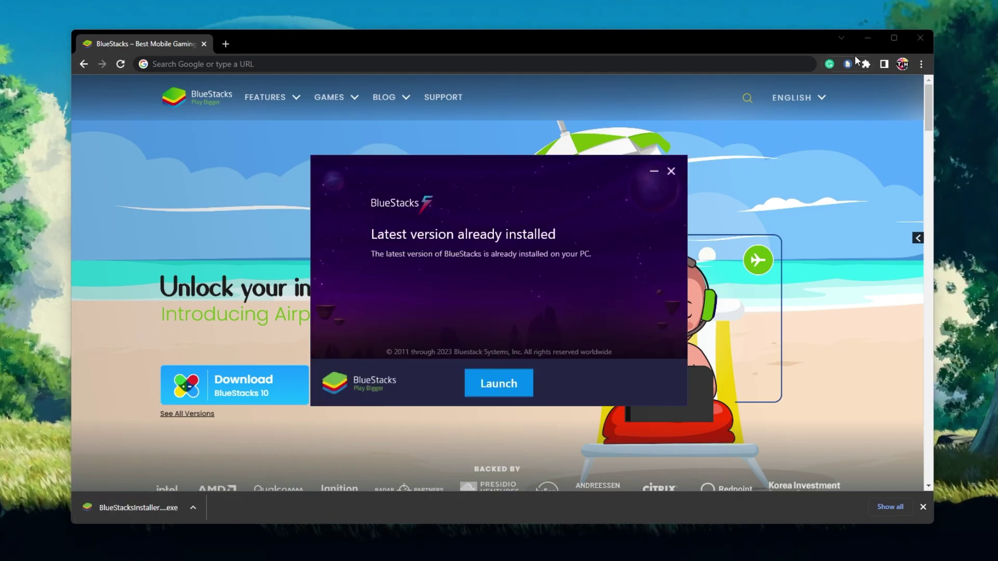
left_click(866, 38)
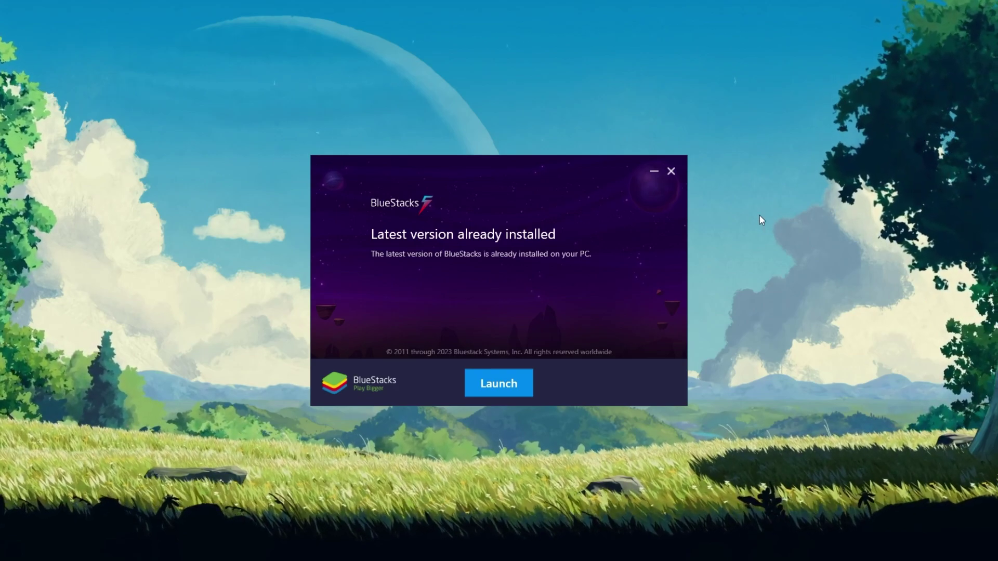
- Close the installer dialog and search the Play Store for 'standoff 2'
left_click(671, 172)
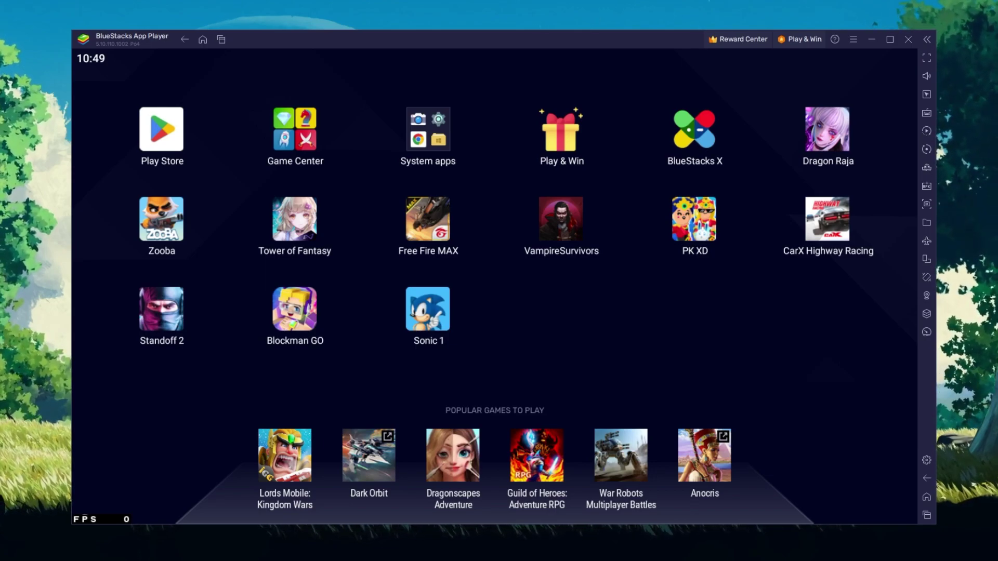
left_click(167, 141)
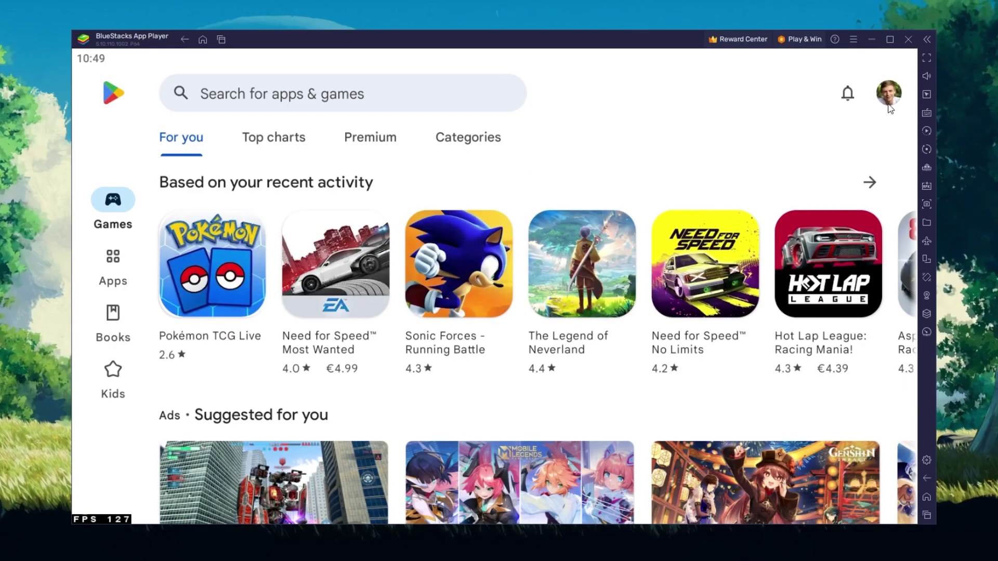
left_click(346, 104)
type("standoff 2")
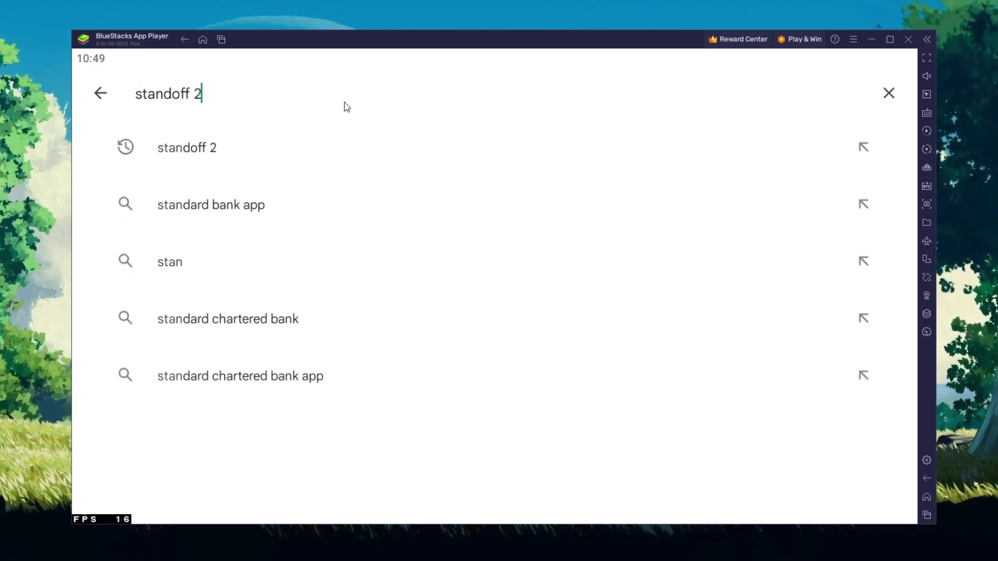
key("Return")
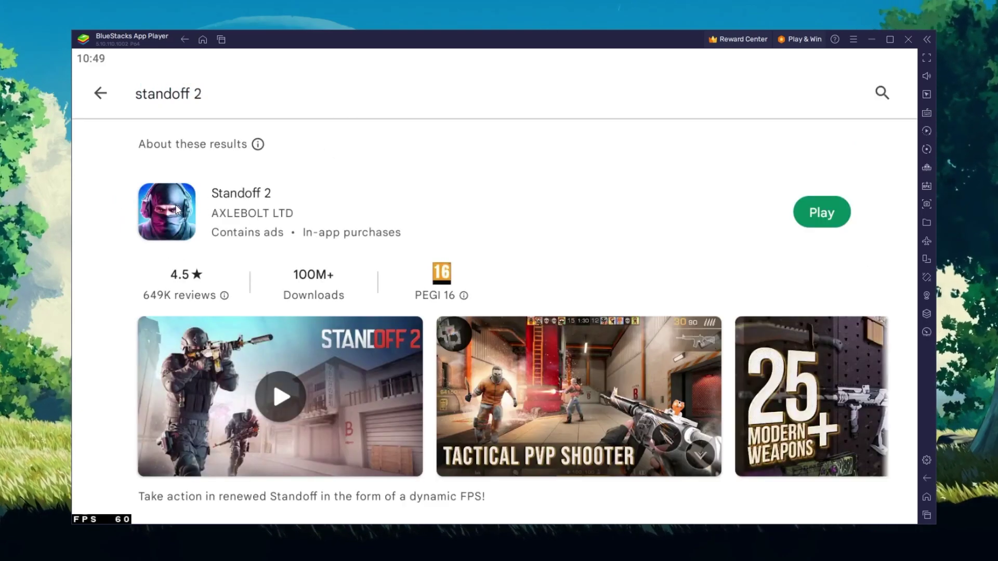
- Check the Standoff 2 store page and its screenshots, then return to the emulator home screen
left_click(261, 195)
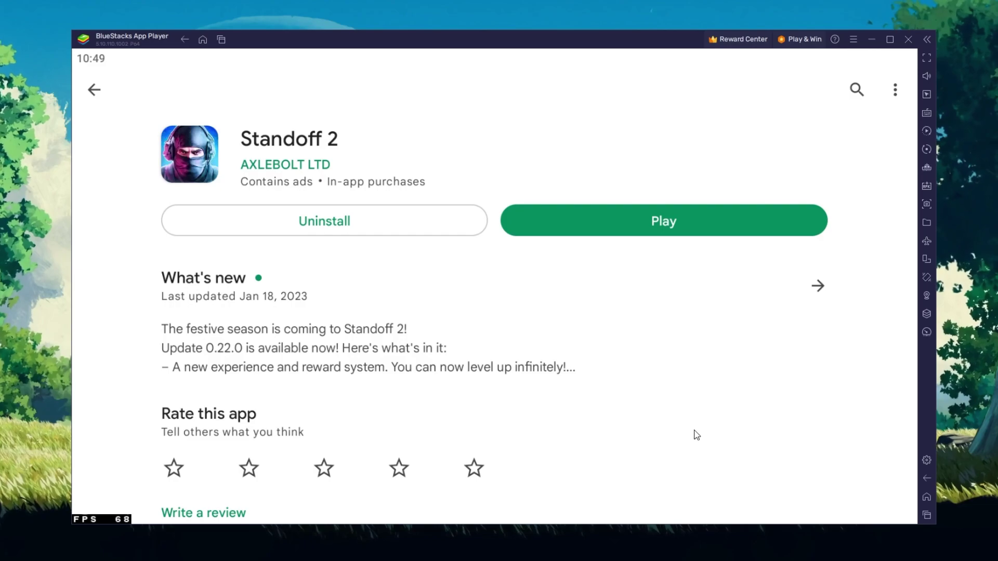
scroll(676, 364, "down", 5)
left_click_drag(651, 323, 417, 294)
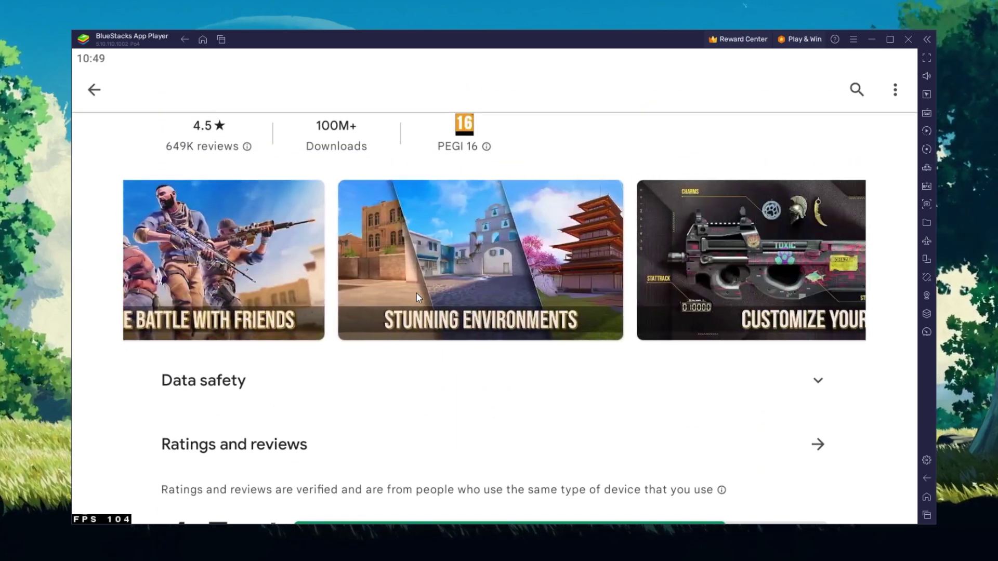
left_click_drag(485, 195, 480, 436)
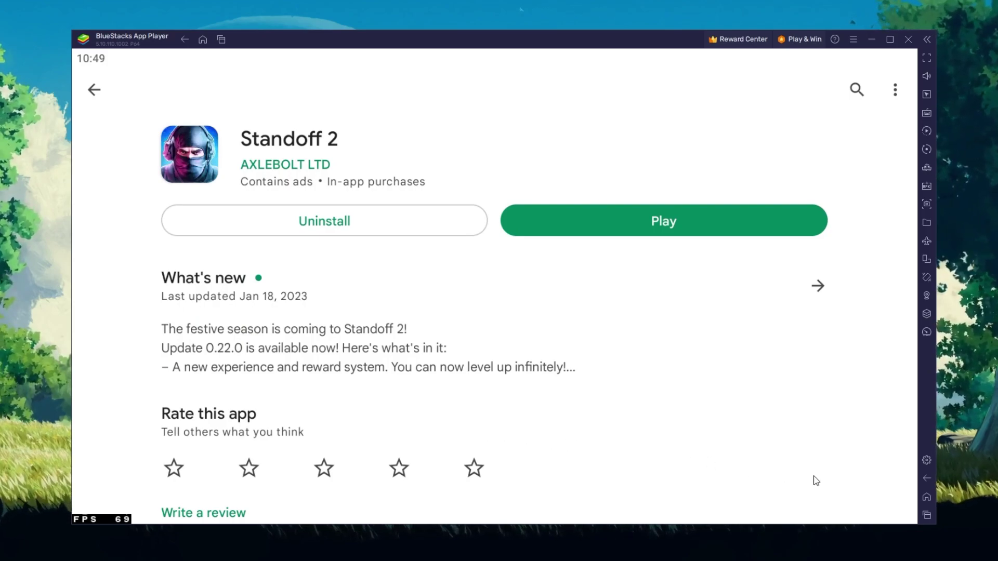
left_click(919, 498)
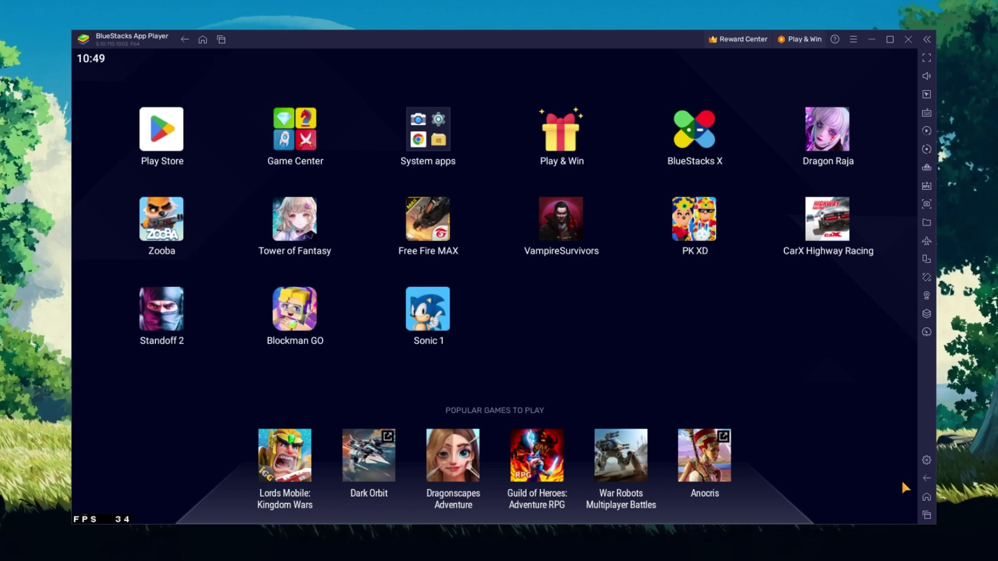
- Keep CPU allocation at High (4 Cores) and memory at High (4 GB) in emulator settings
left_click(930, 462)
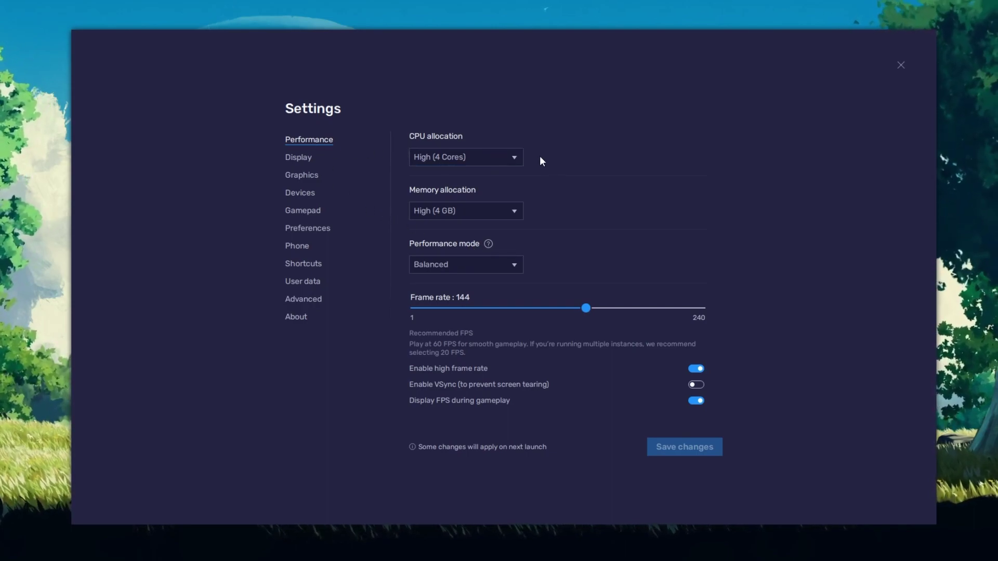
left_click(512, 156)
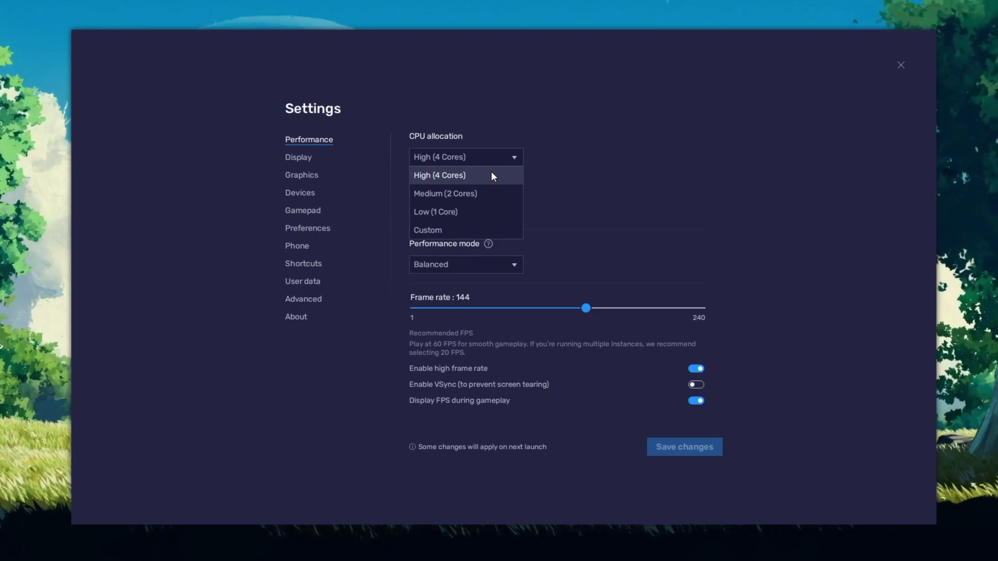
left_click(551, 166)
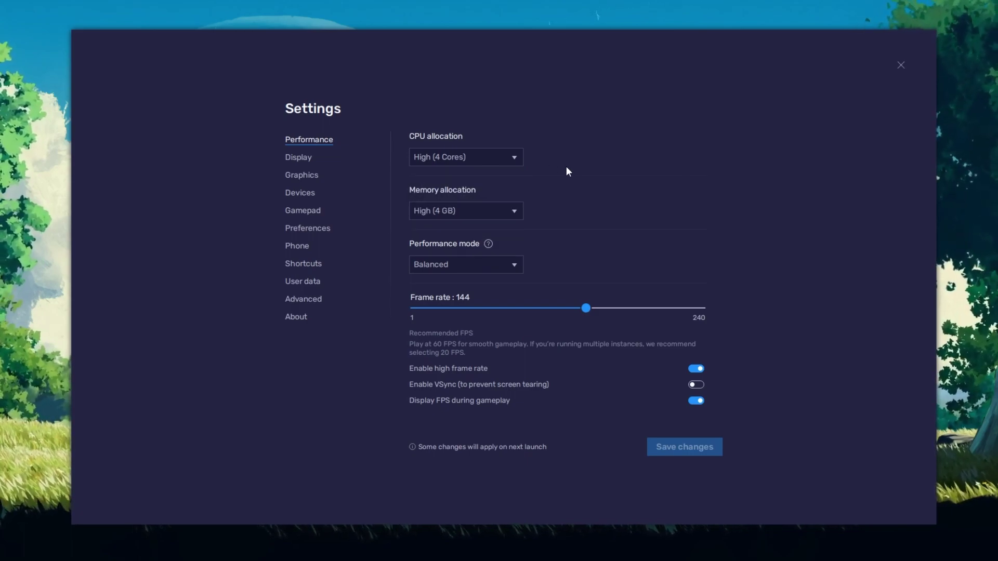
left_click(521, 213)
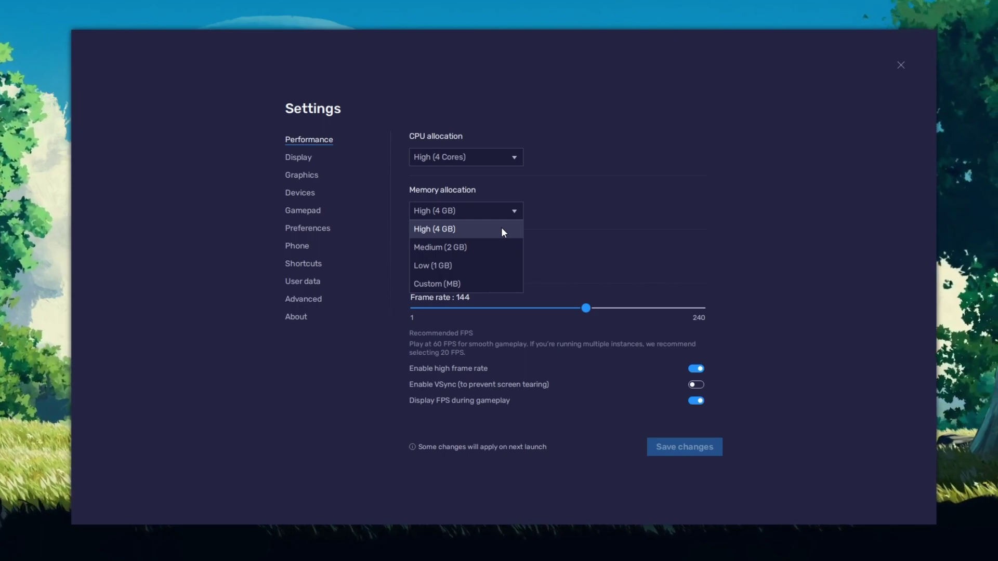
left_click(544, 261)
- Keep Balanced performance mode with high frame rate enabled and frame rate set to 144
left_click(516, 265)
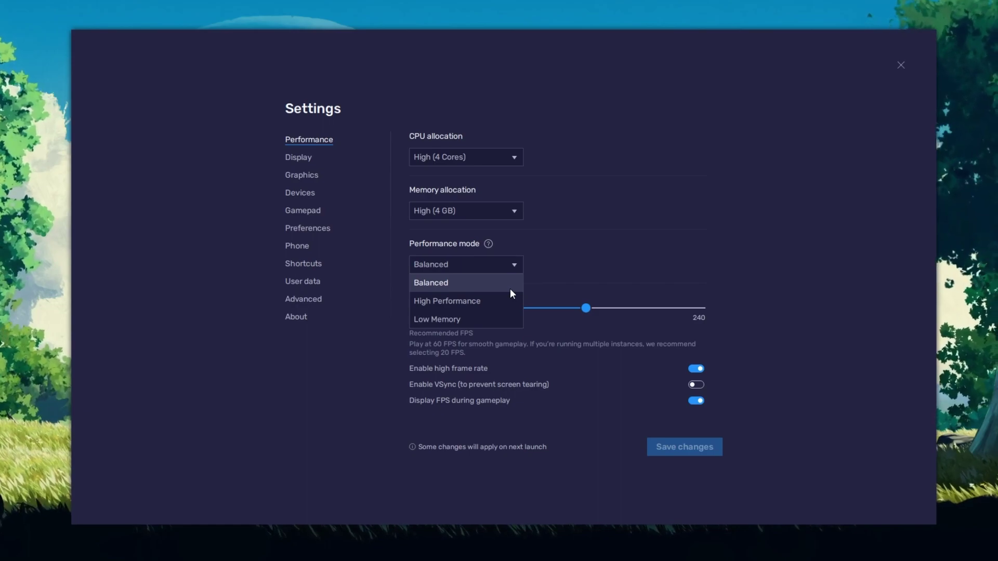
left_click(543, 267)
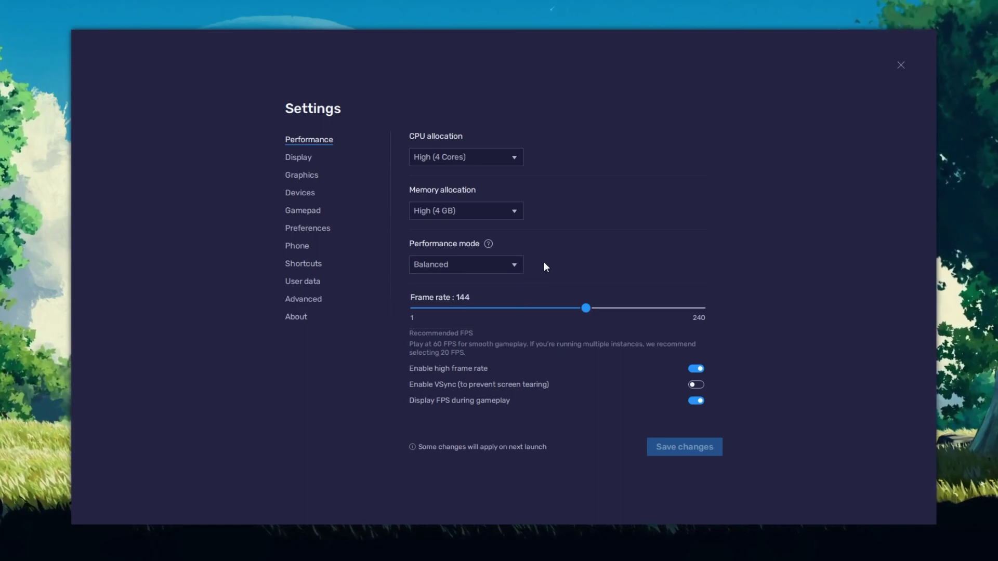
left_click(694, 368)
left_click(695, 368)
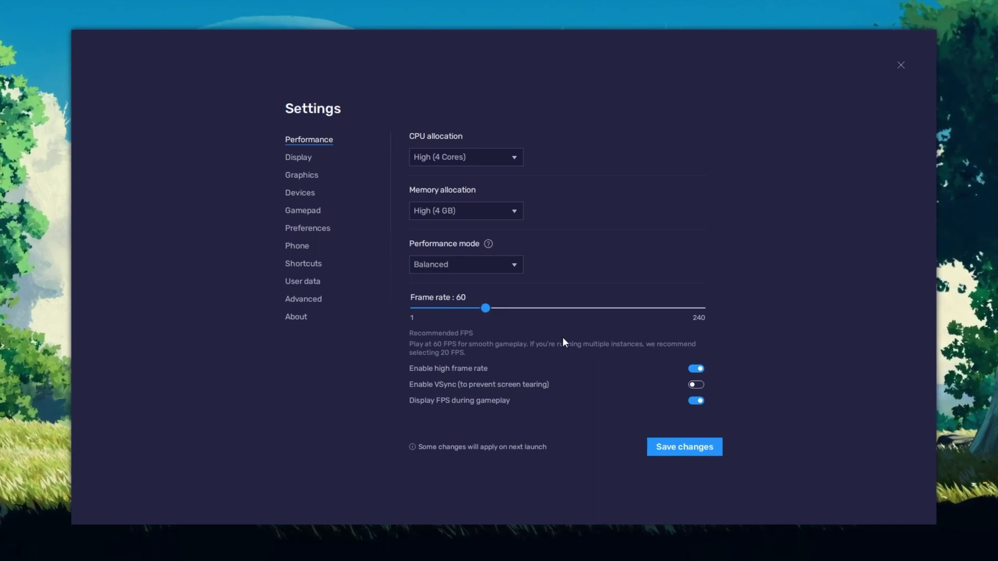
left_click_drag(580, 311, 585, 311)
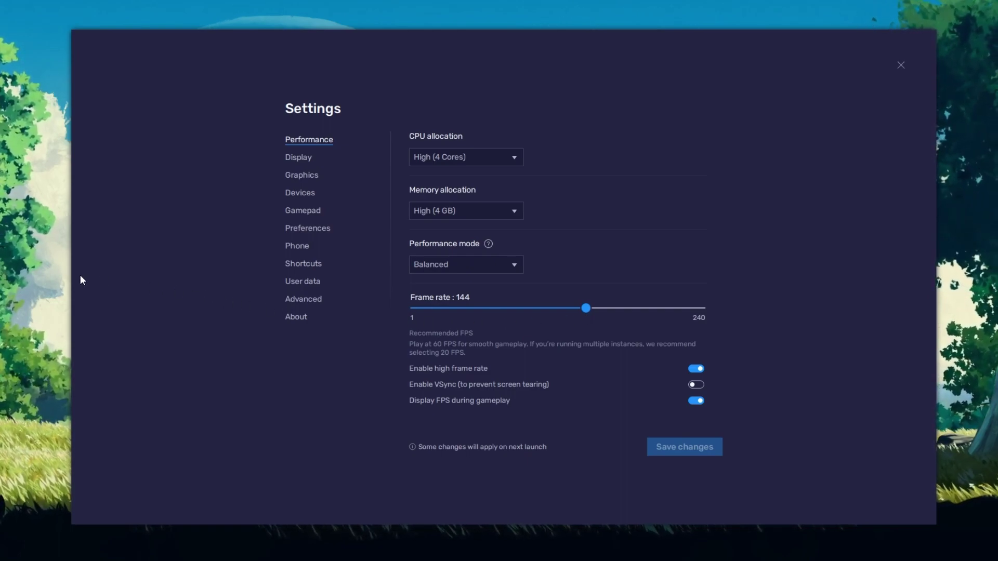
- Confirm the Windows advanced display refresh rate stays at 119.97 Hz
right_click(52, 269)
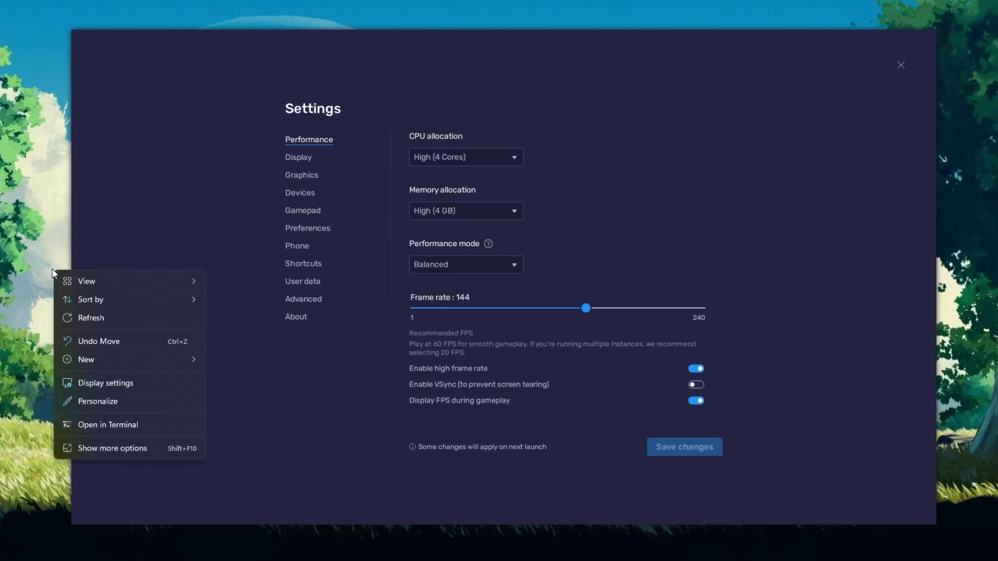
left_click(127, 381)
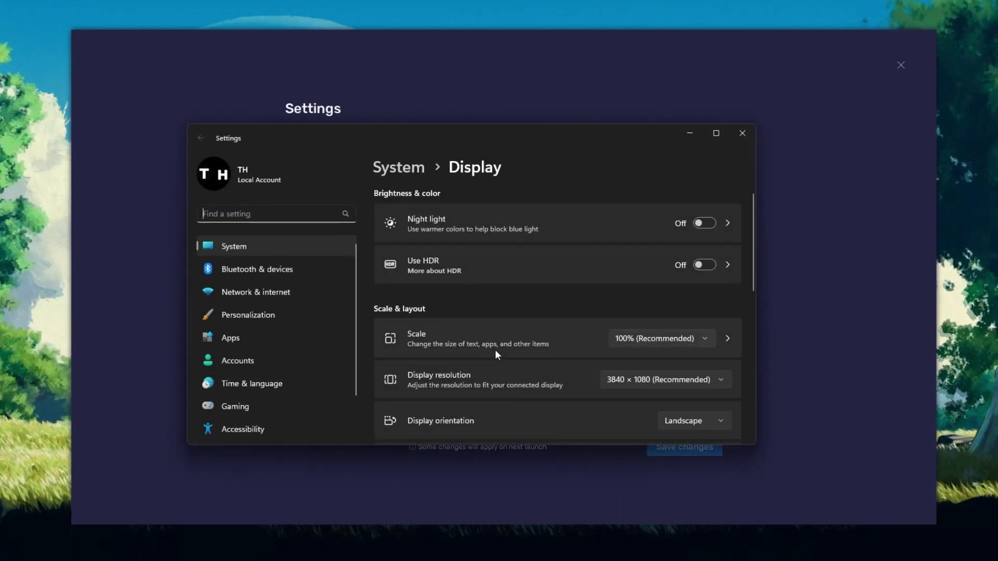
left_click_drag(752, 289, 754, 407)
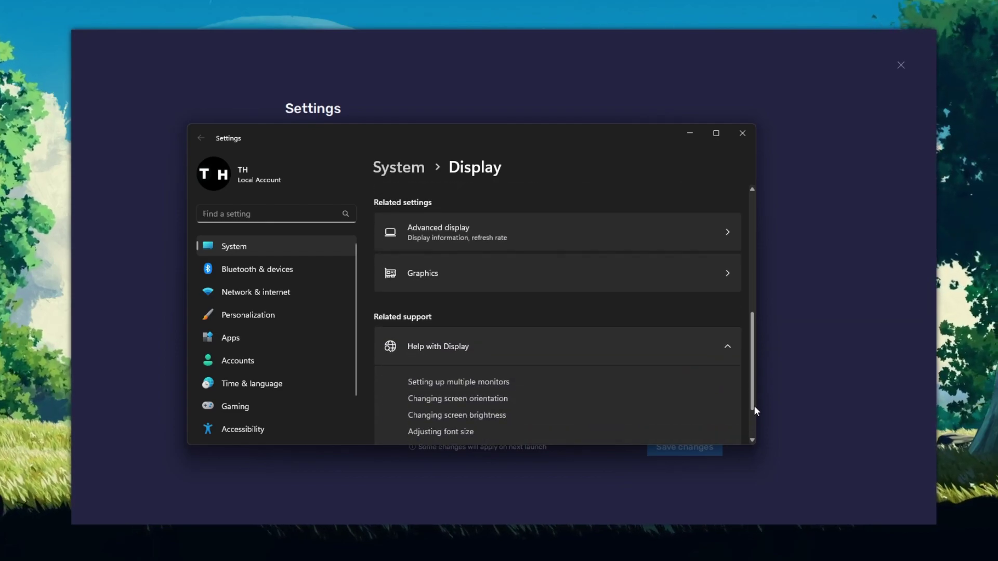
left_click(678, 244)
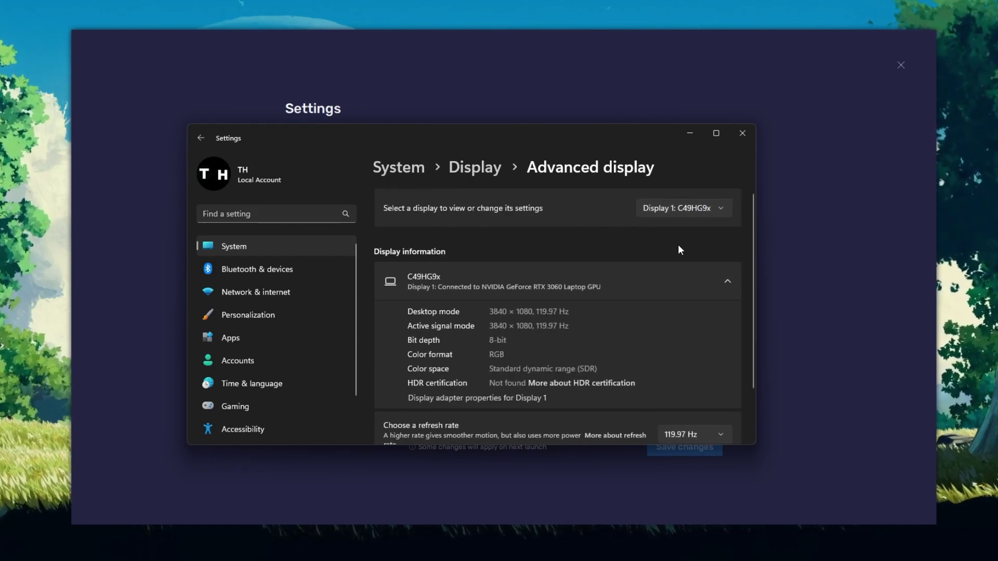
left_click_drag(750, 243, 749, 316)
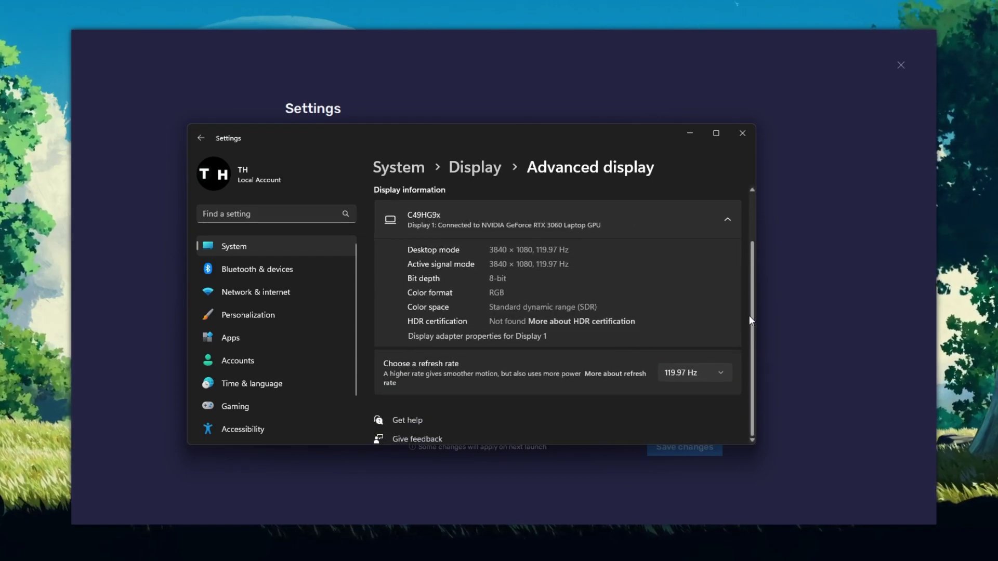
left_click(722, 369)
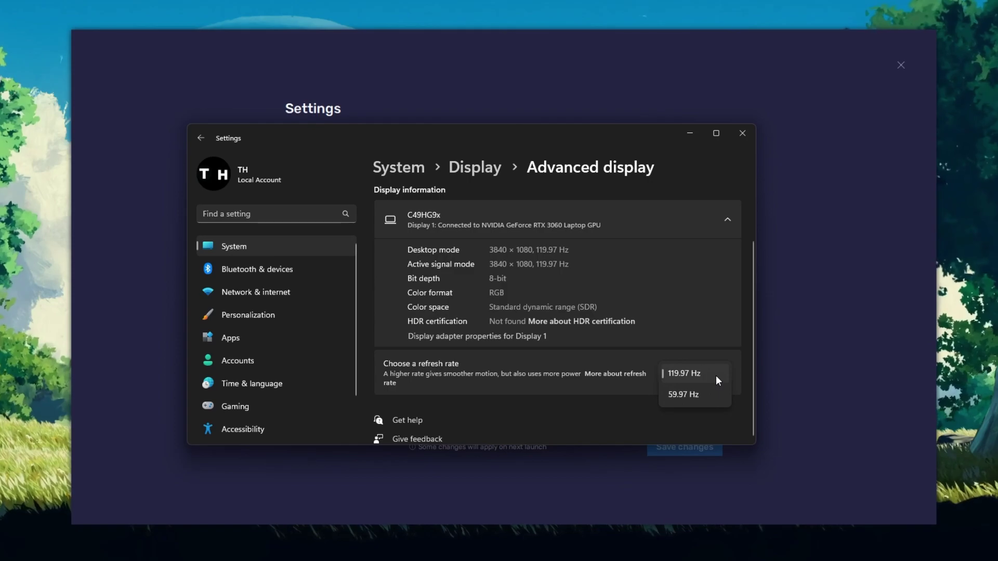
left_click(747, 370)
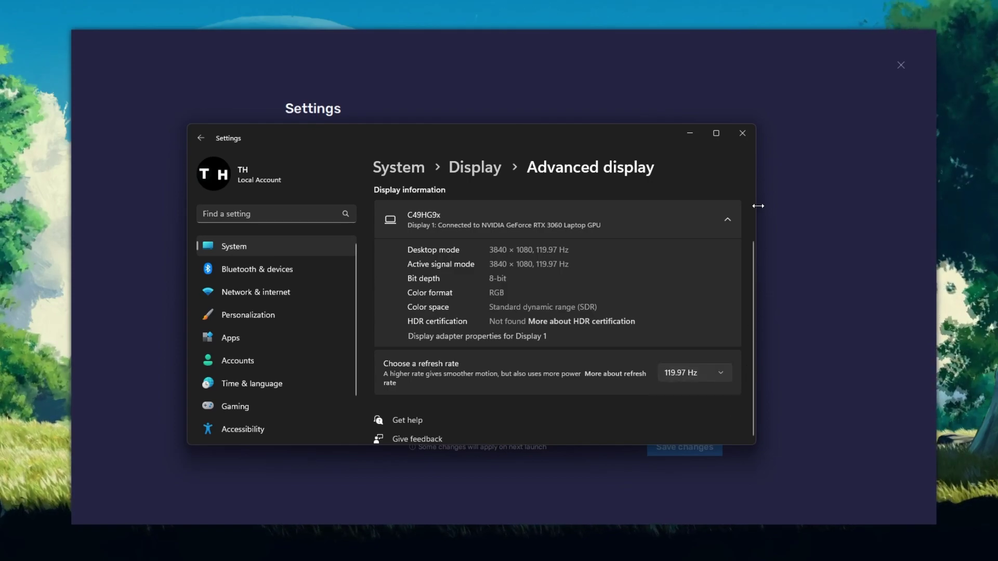
- Close Windows Settings and leave the emulator's on-screen FPS display enabled
left_click(743, 135)
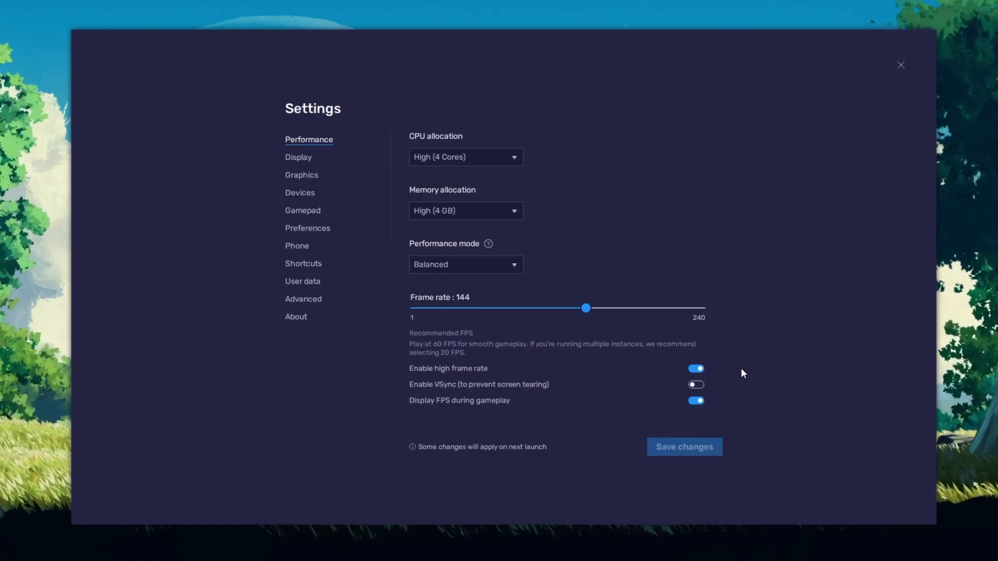
left_click(701, 400)
left_click(701, 400)
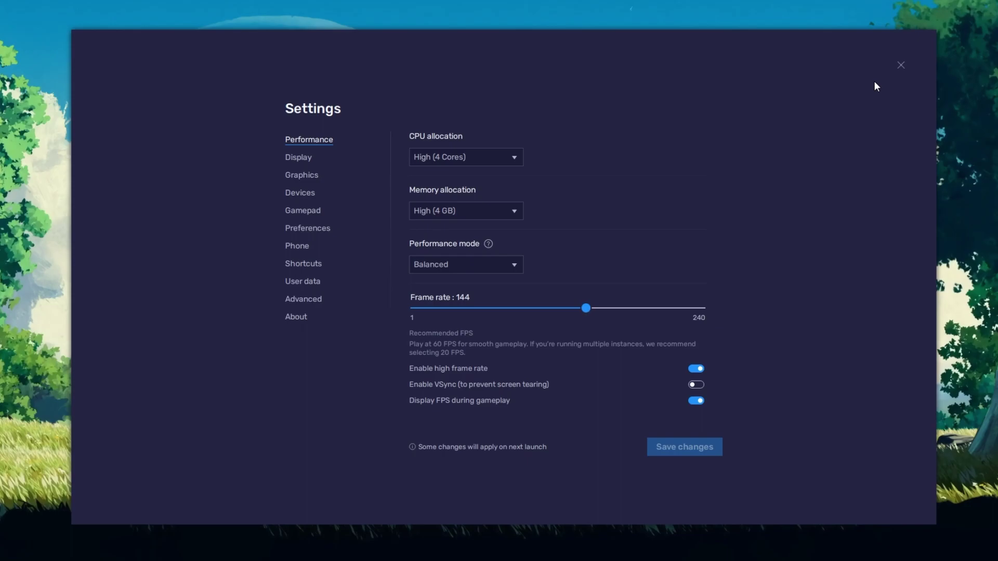
- On the Display page, keep Landscape and try 1280 x 720 and 2560 x 1440 before returning to 1600 x 900
left_click(299, 157)
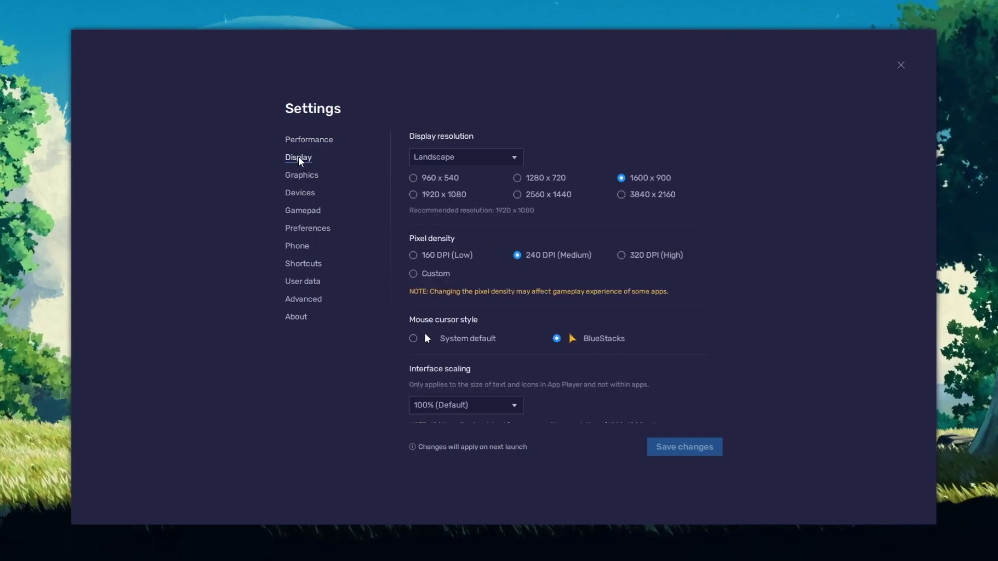
left_click(470, 157)
left_click(474, 178)
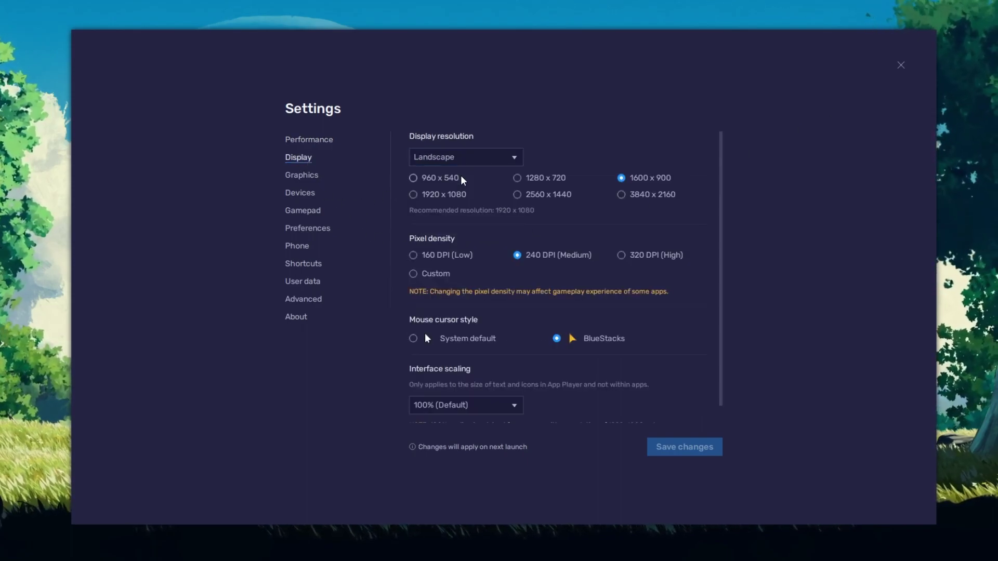
left_click(517, 179)
left_click(517, 195)
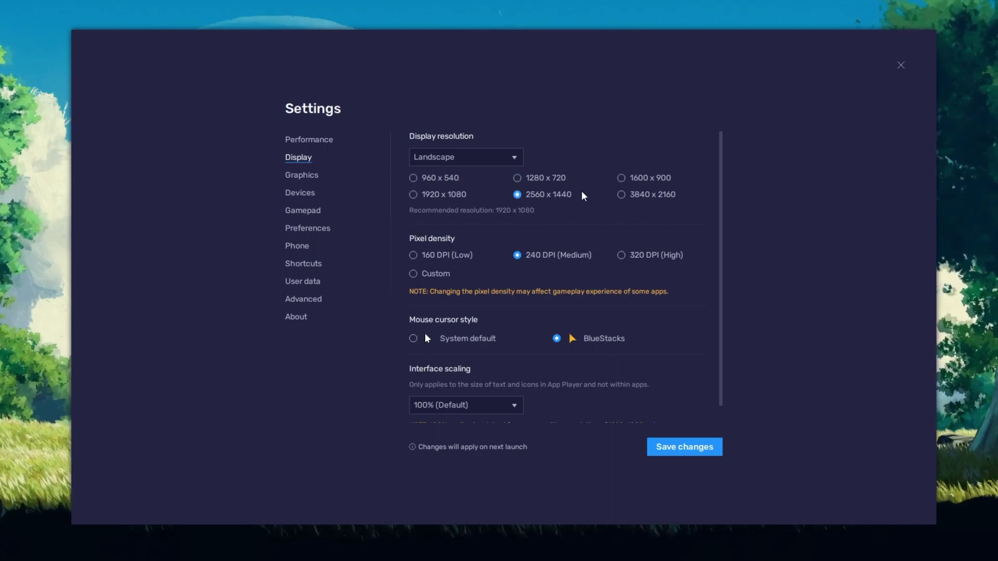
left_click(622, 179)
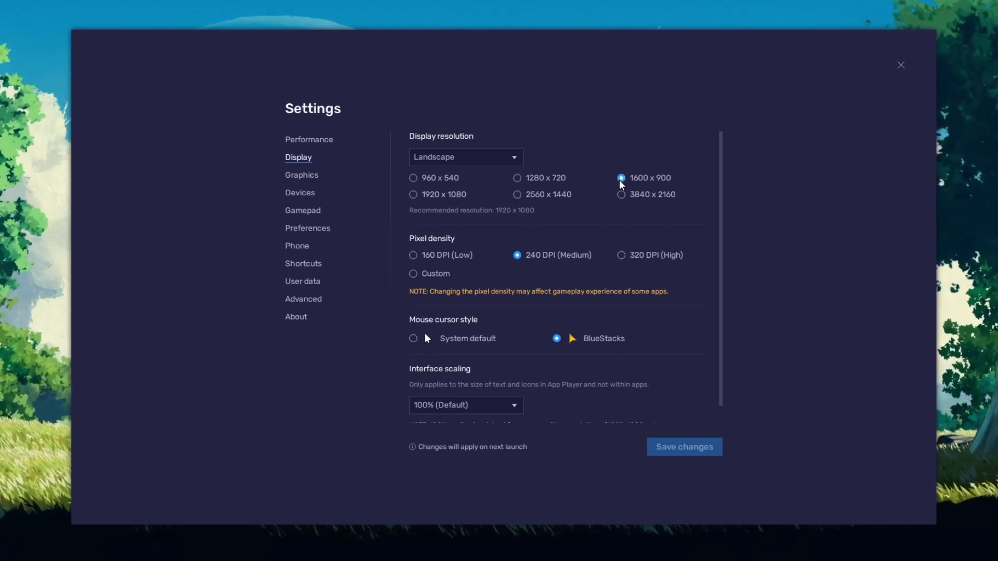
- Close settings, enlarge the window slightly, launch Standoff 2 and dismiss the reconnect error
left_click(901, 65)
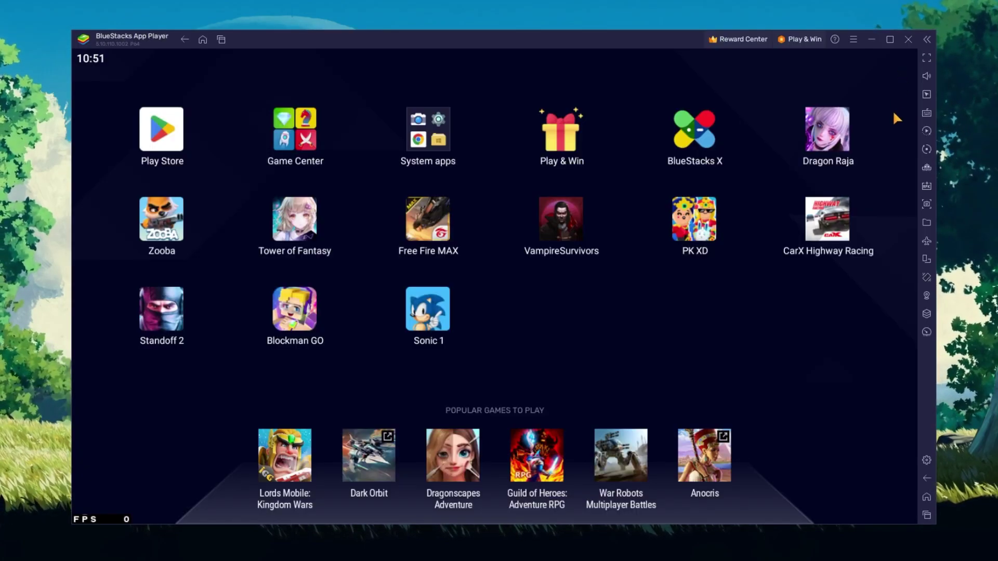
left_click_drag(936, 524, 942, 518)
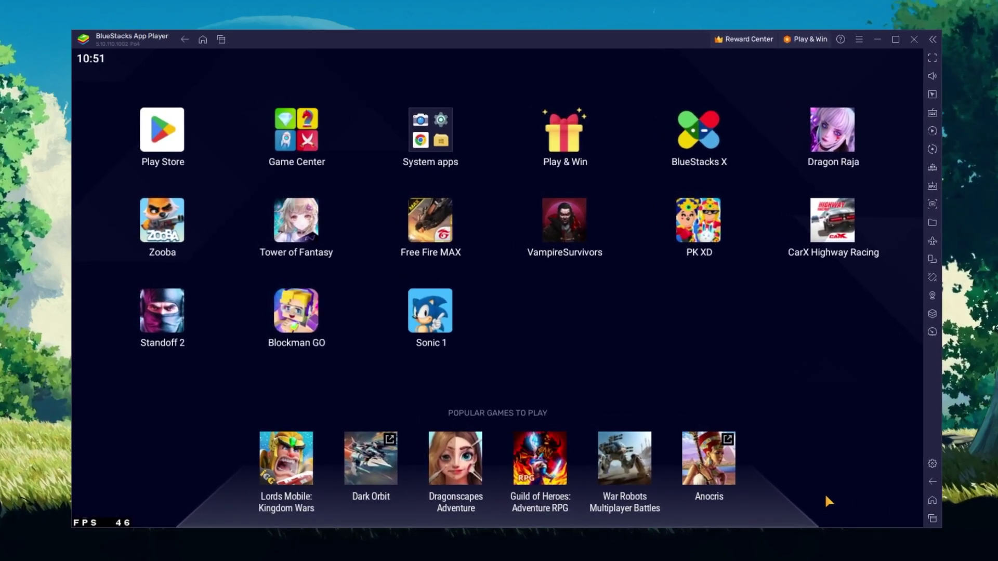
left_click(141, 309)
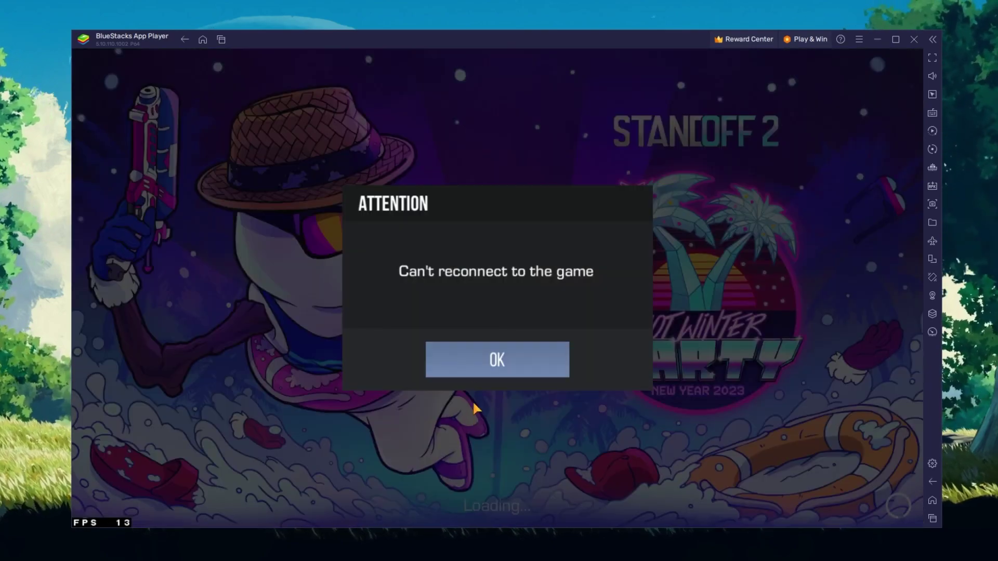
left_click(480, 363)
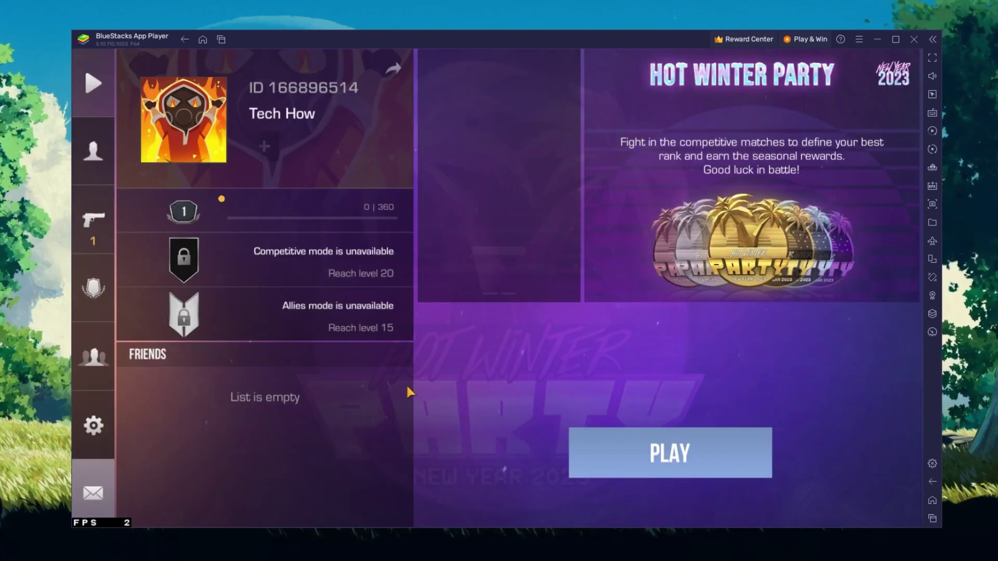
- Compare region pings in Standoff 2 settings, keeping Western Europe, then go to the Video section
left_click(98, 424)
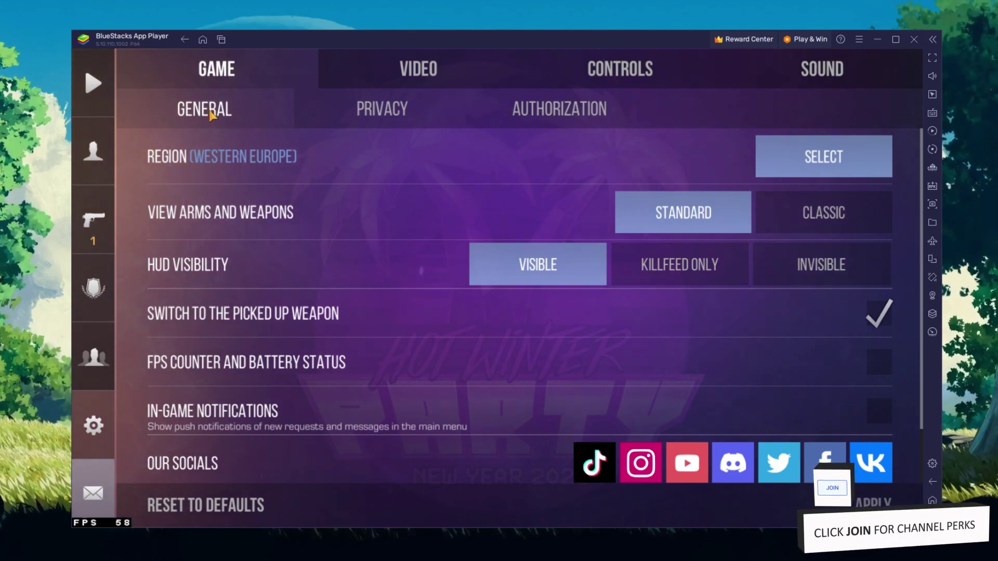
left_click(799, 162)
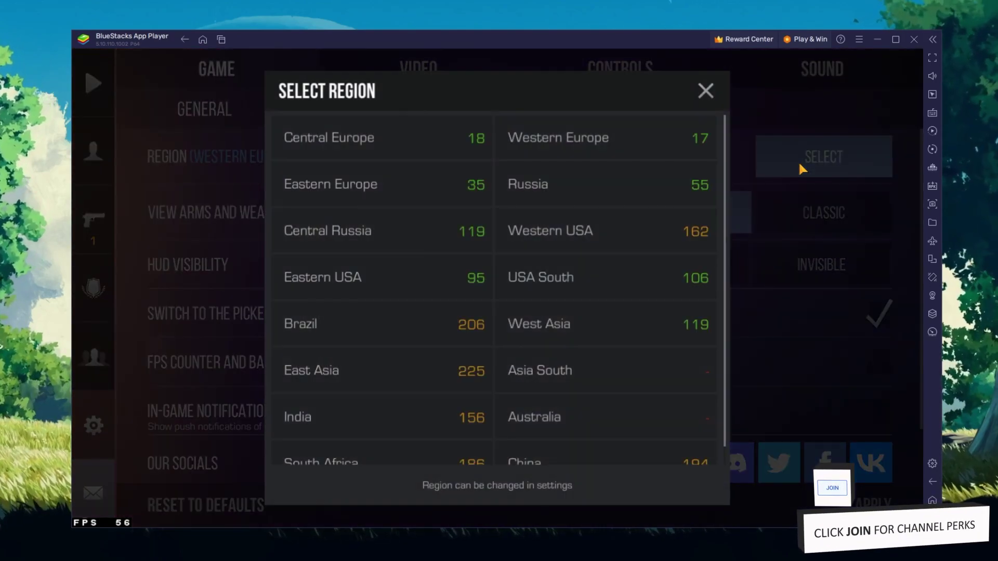
left_click(604, 137)
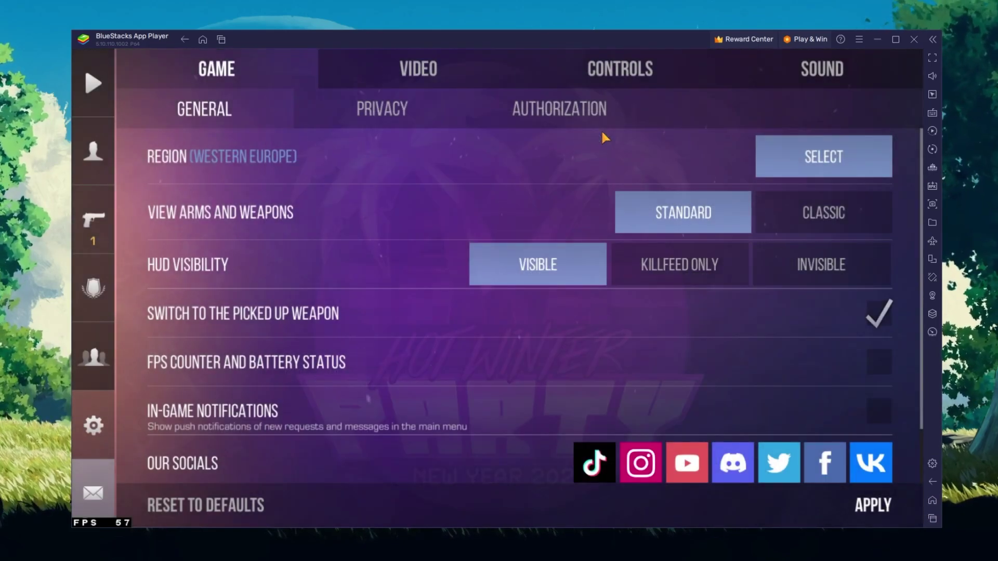
left_click(782, 157)
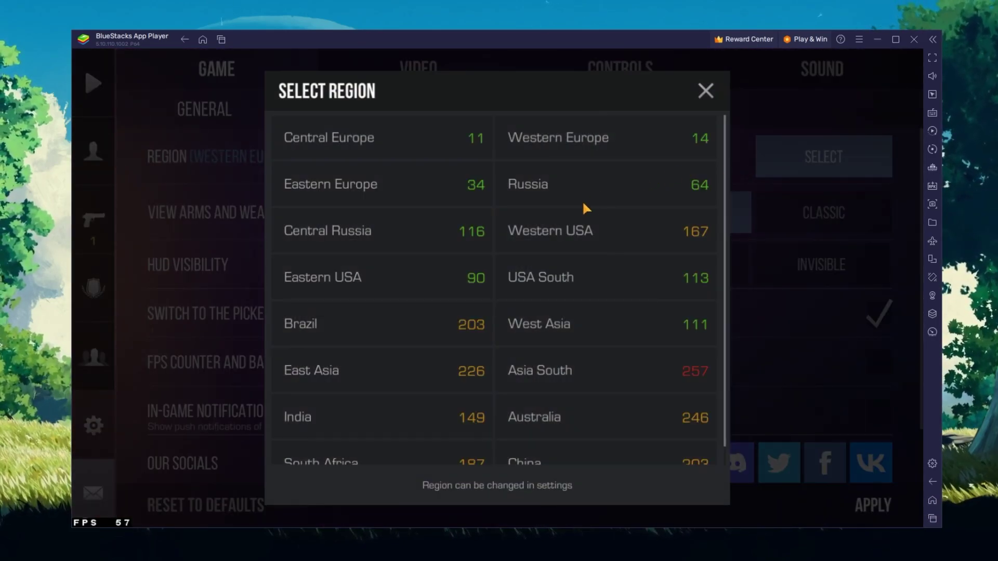
scroll(515, 370, "down", 2)
scroll(671, 172, "up", 2)
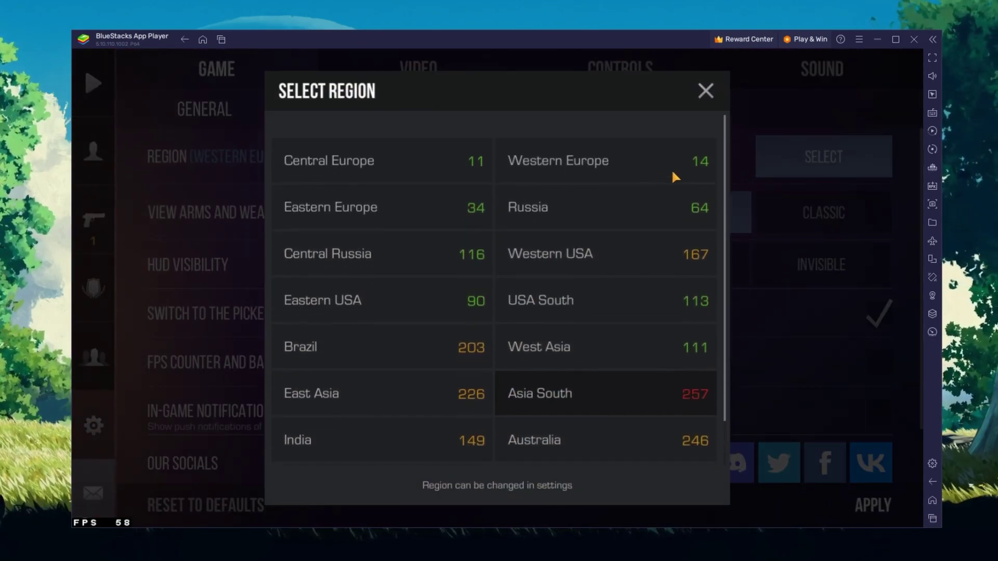
left_click(705, 90)
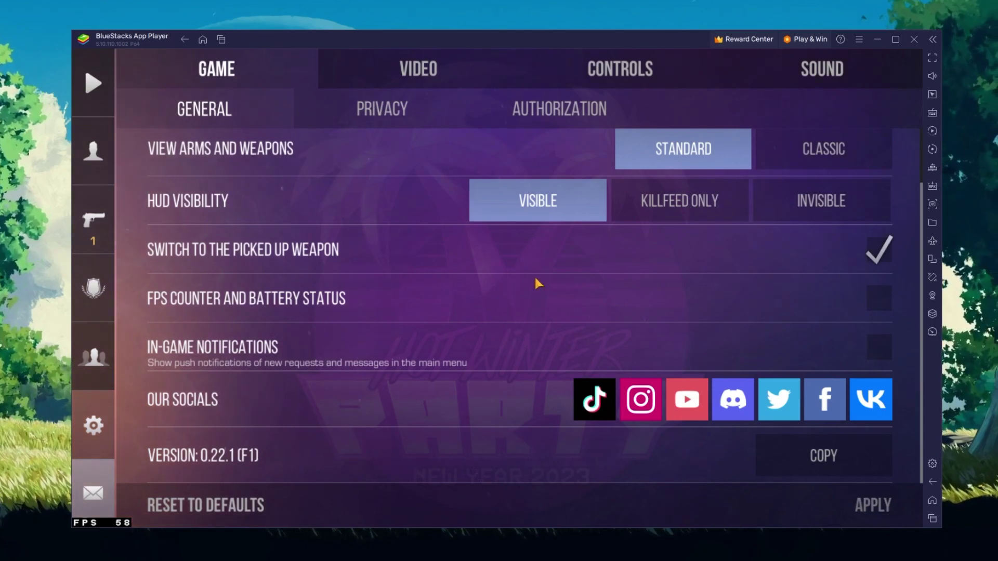
left_click(436, 73)
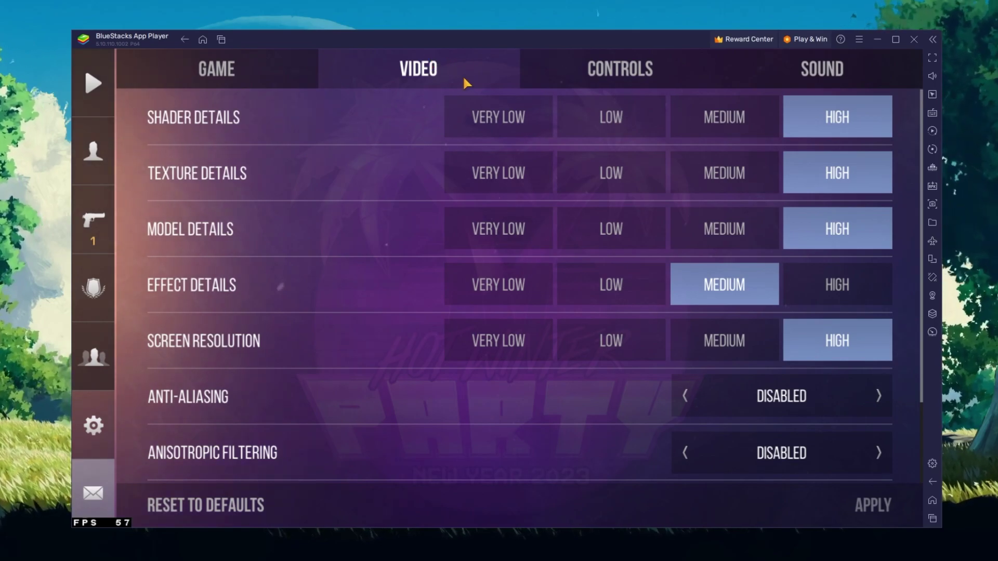
- Lower shader, texture and model details to Medium, leaving anti-aliasing disabled
left_click(759, 129)
left_click(750, 167)
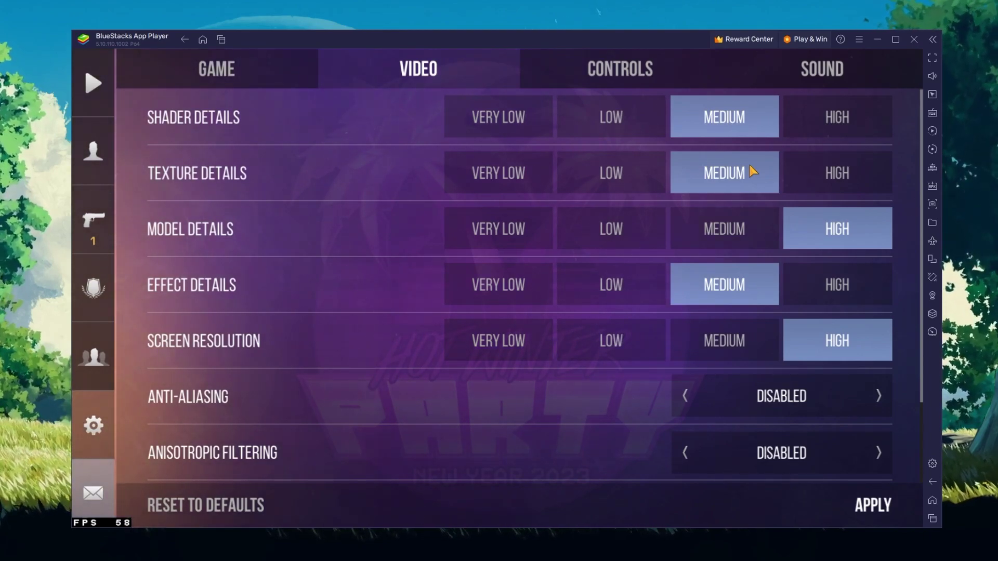
left_click(736, 228)
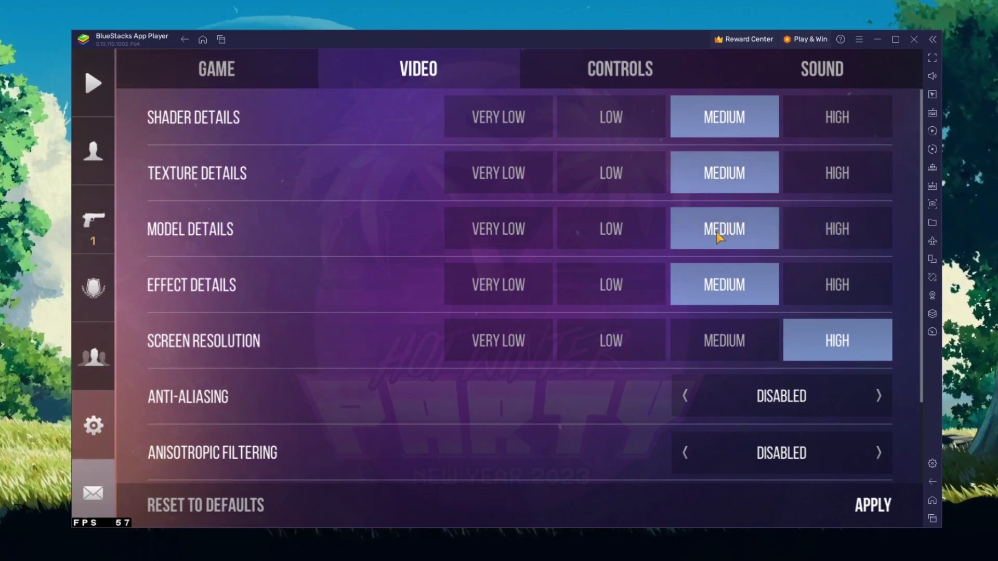
left_click_drag(619, 366, 631, 176)
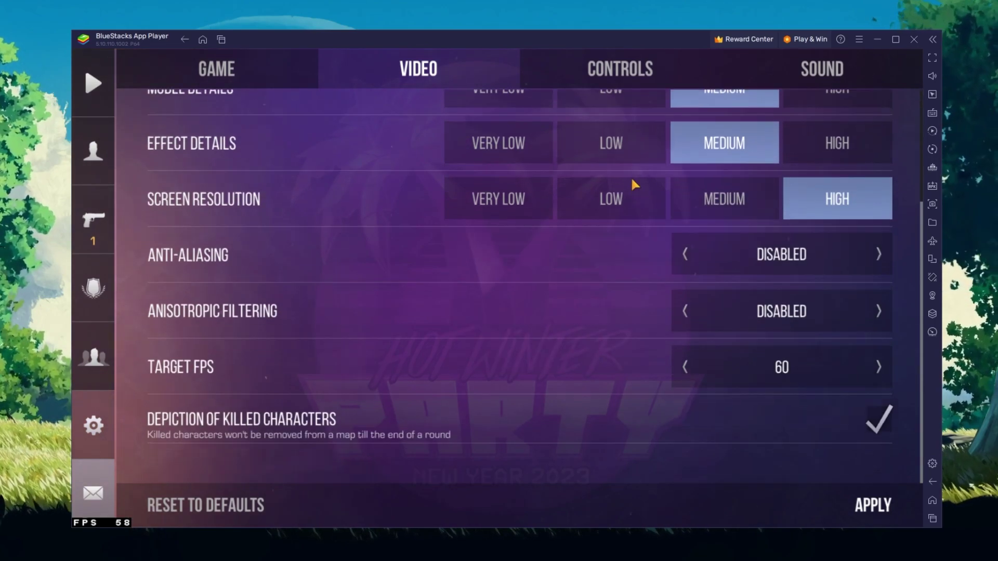
left_click(681, 296)
left_click(682, 297)
left_click(682, 296)
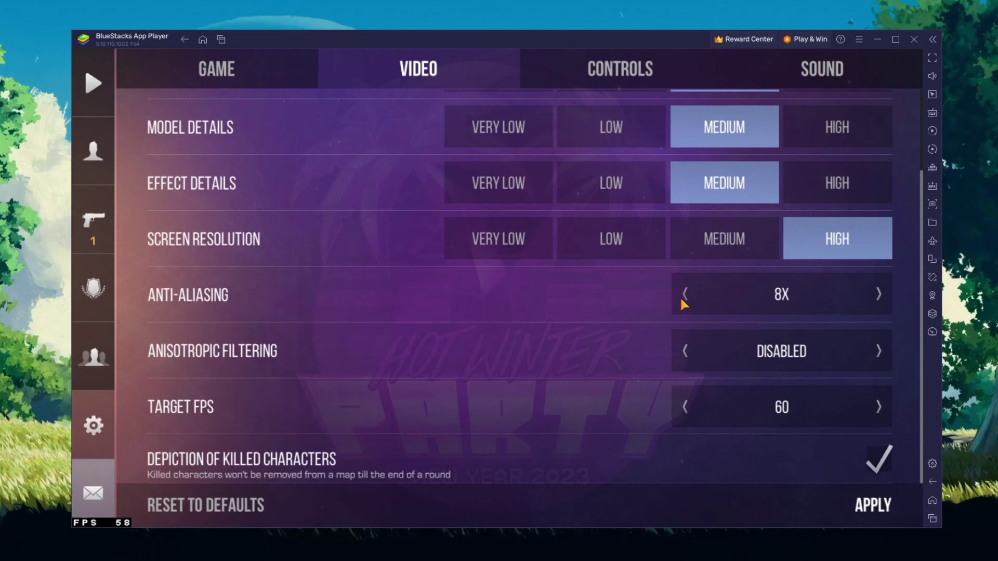
left_click(880, 301)
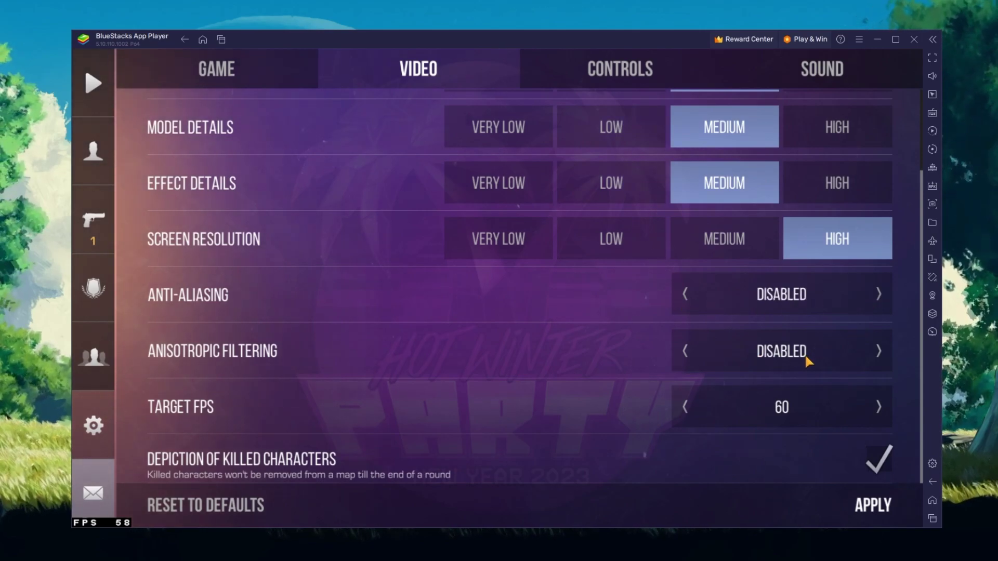
- Set target FPS to 90, apply the video settings and return to the main lobby
left_click(878, 407)
left_click(685, 408)
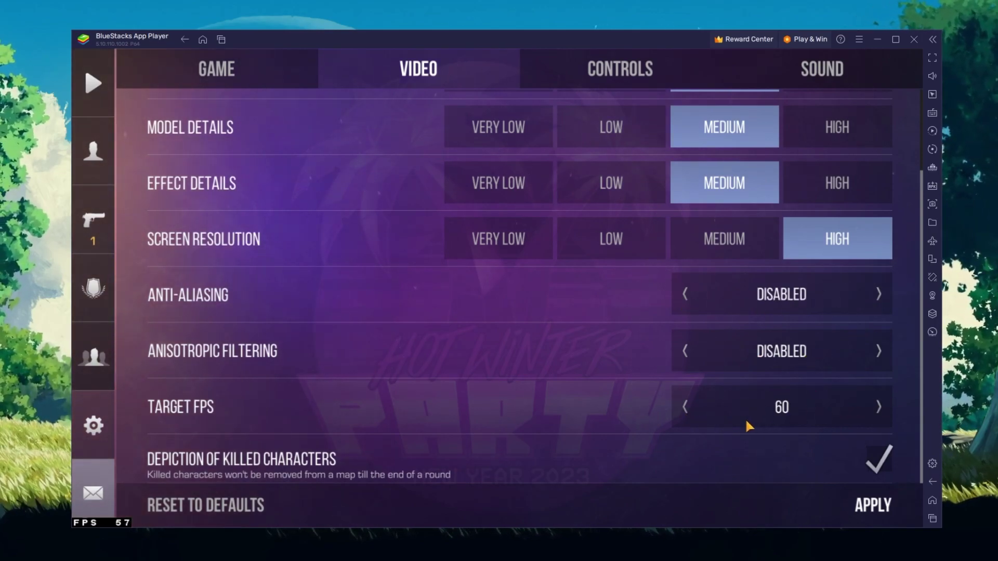
left_click(878, 408)
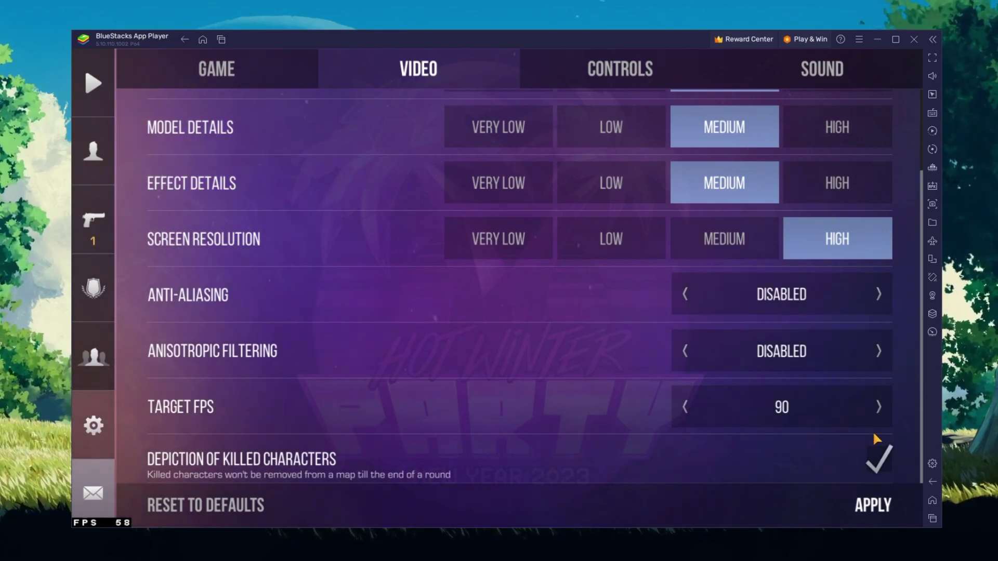
left_click(867, 503)
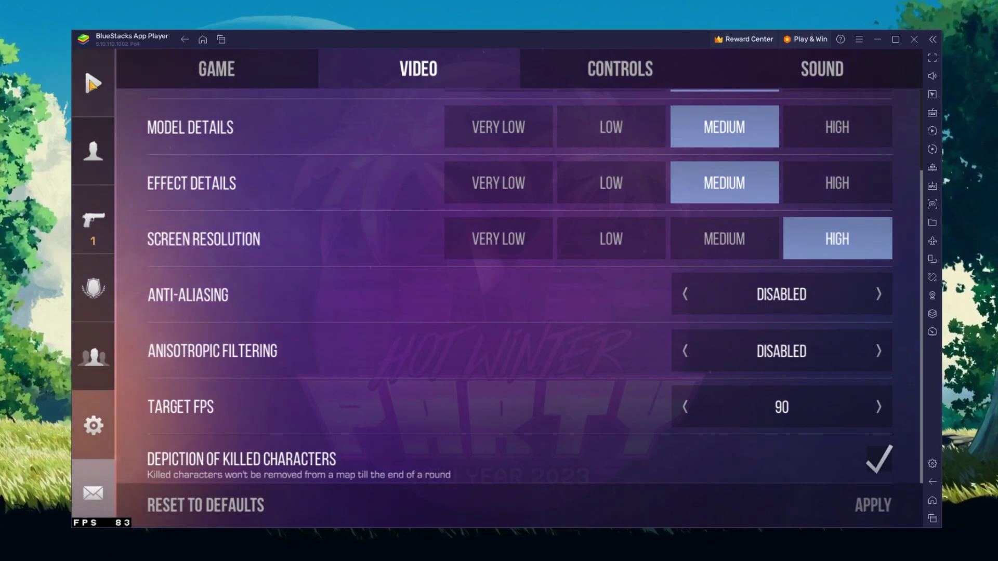
left_click(92, 83)
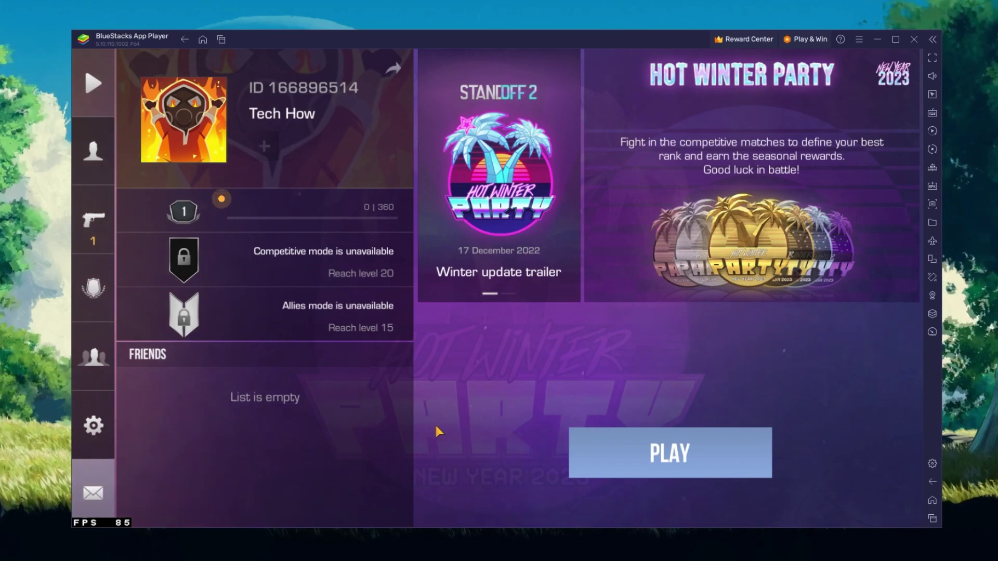
- Open the Sharp Box from the inventory and spin its item reel
left_click(82, 232)
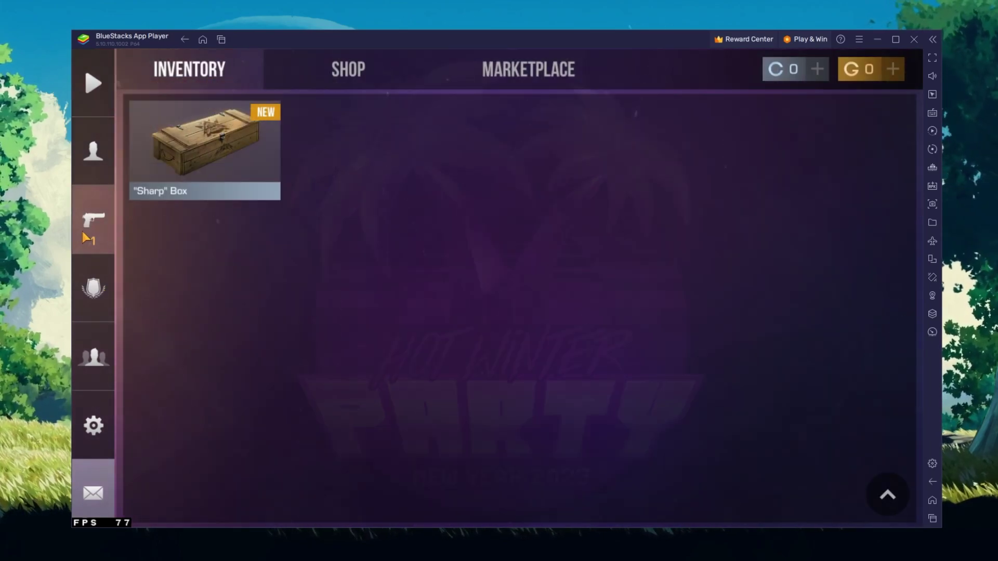
left_click(150, 186)
left_click(297, 177)
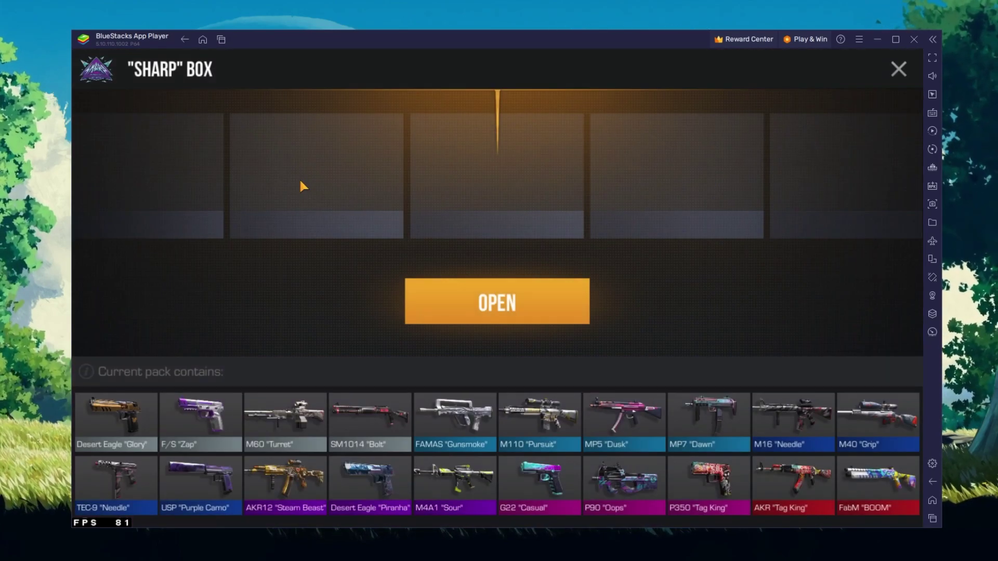
left_click(470, 307)
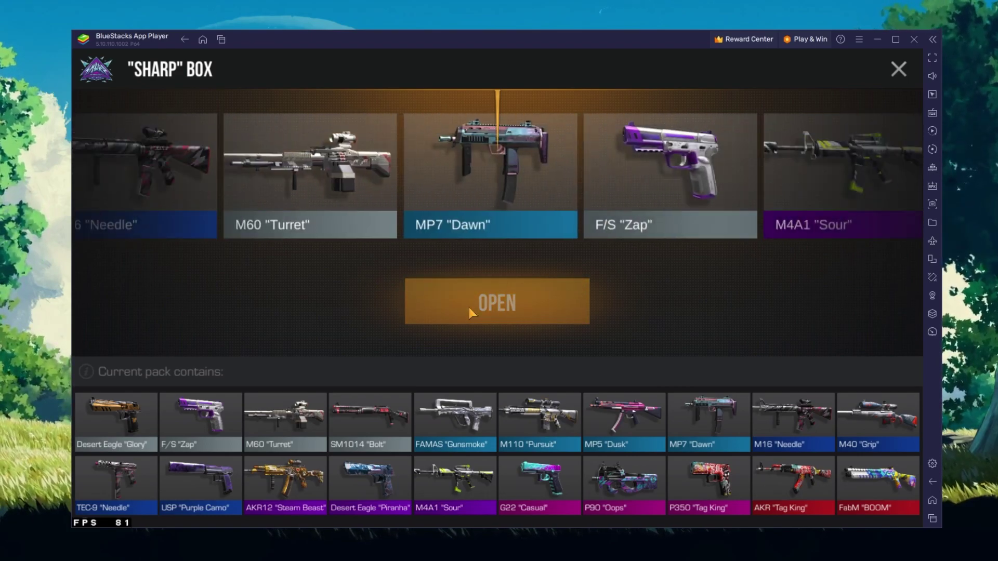